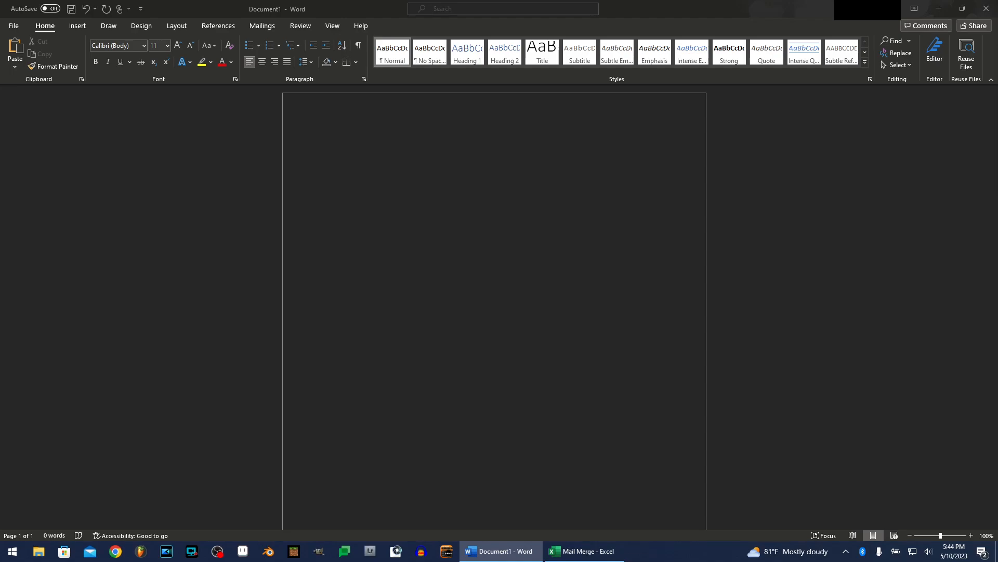
Switch to the Mail Merge workbook in Excel and examine the headed Name and Email columns
{"action": "left_click", "coordinate": [598, 553]}
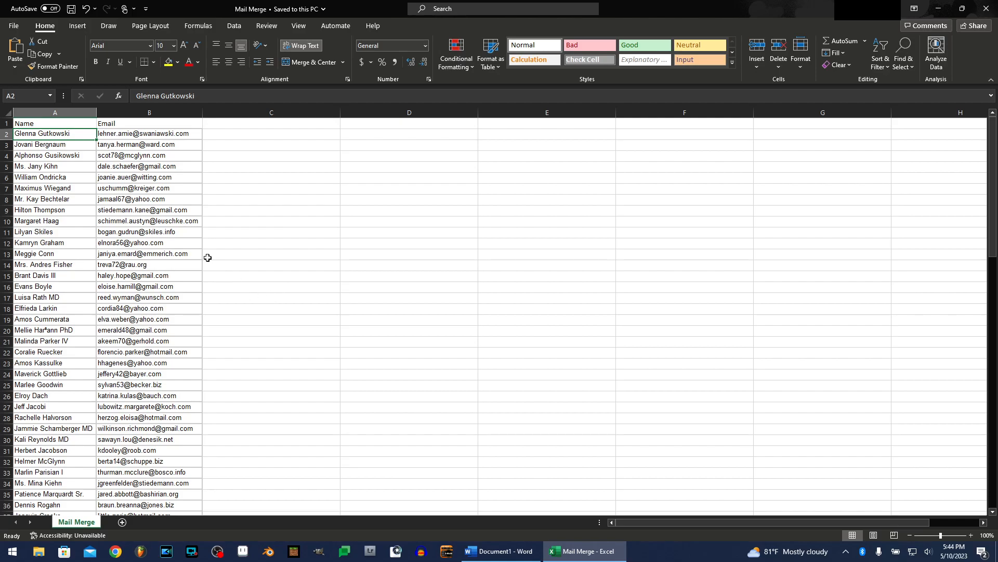
{"action": "left_click", "coordinate": [43, 123]}
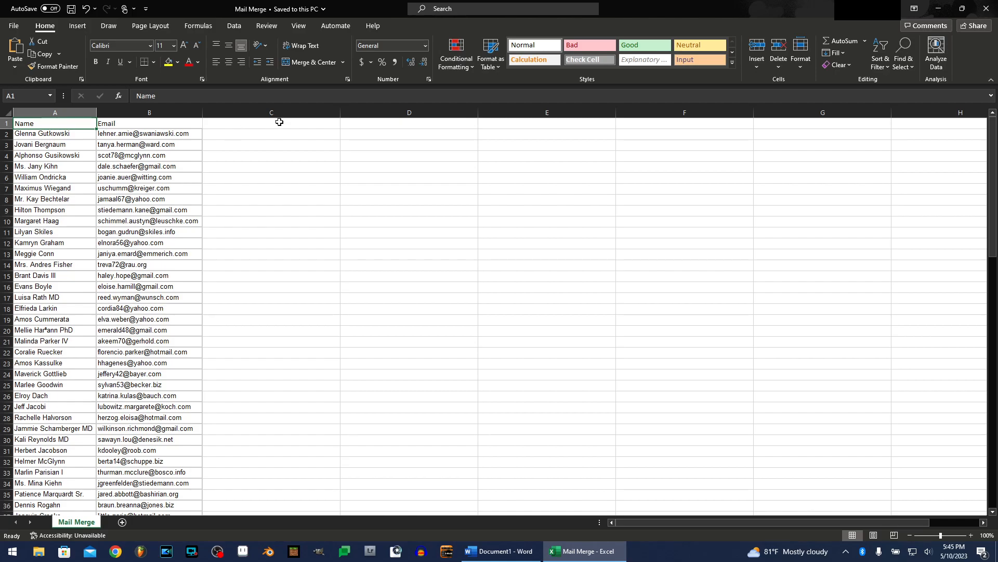
Switch to Word, enter "Hi, my name is the Rifter and you suck at Microsoft Word" and add a blank line above it
{"action": "mouse_move", "coordinate": [501, 558]}
{"action": "left_click", "coordinate": [501, 554]}
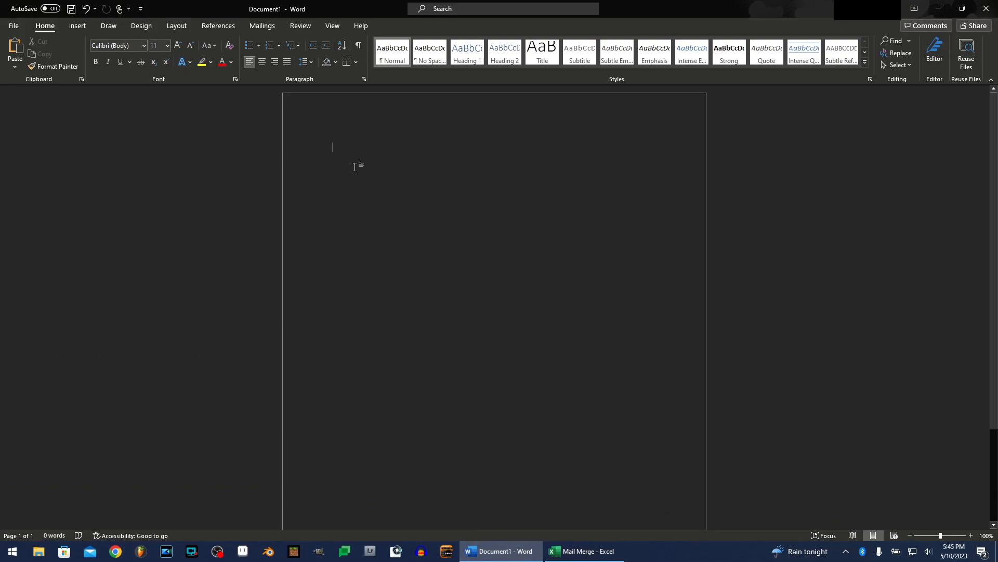
{"action": "type", "text": "Hi, my name is the Rifter and you suck at Microsoft Word"}
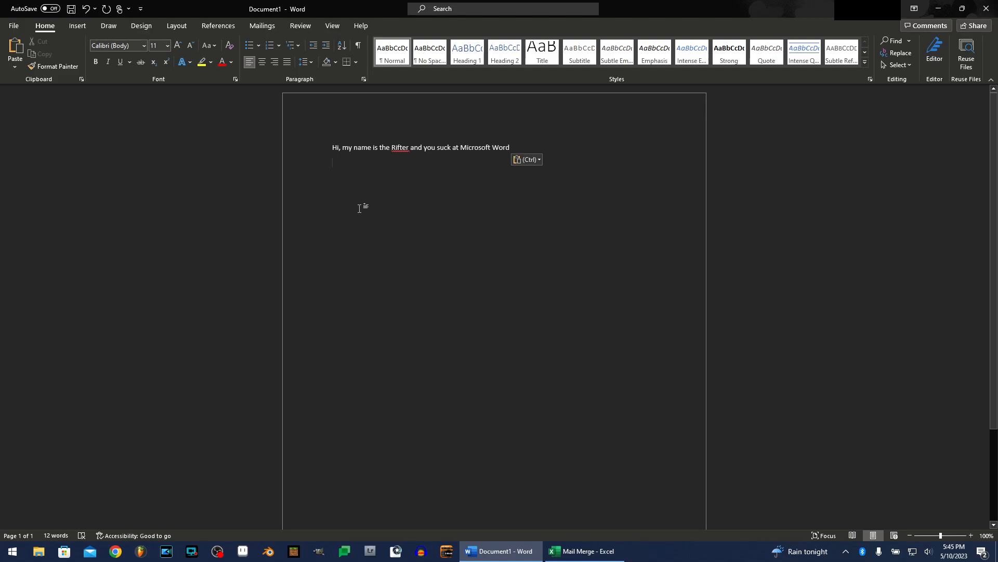
{"action": "left_click", "coordinate": [336, 145]}
{"action": "key", "text": "Return"}
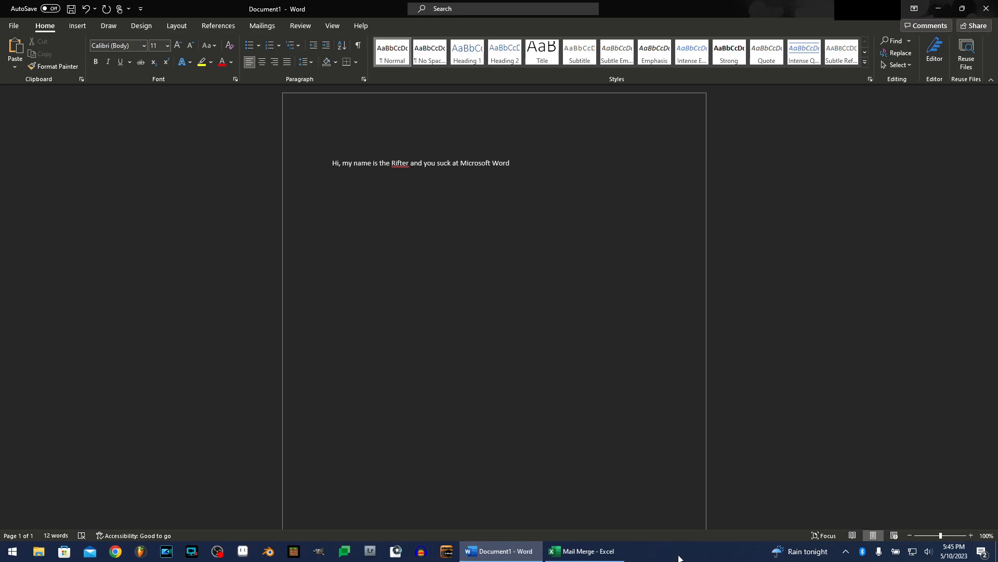
Switch to the Excel workbook and check the recipient list and the CSV UTF-8 (Comma delimited) file type offered for saving it
{"action": "left_click", "coordinate": [583, 550]}
{"action": "scroll", "coordinate": [45, 213], "scroll_direction": "down", "scroll_amount": 3}
{"action": "scroll", "coordinate": [45, 216], "scroll_direction": "up", "scroll_amount": 3}
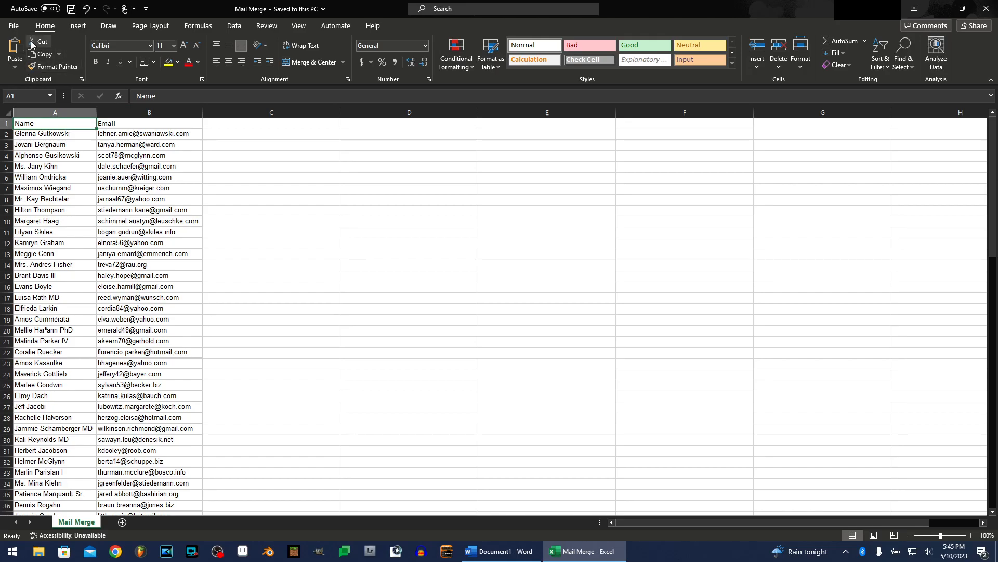
{"action": "left_click", "coordinate": [14, 28]}
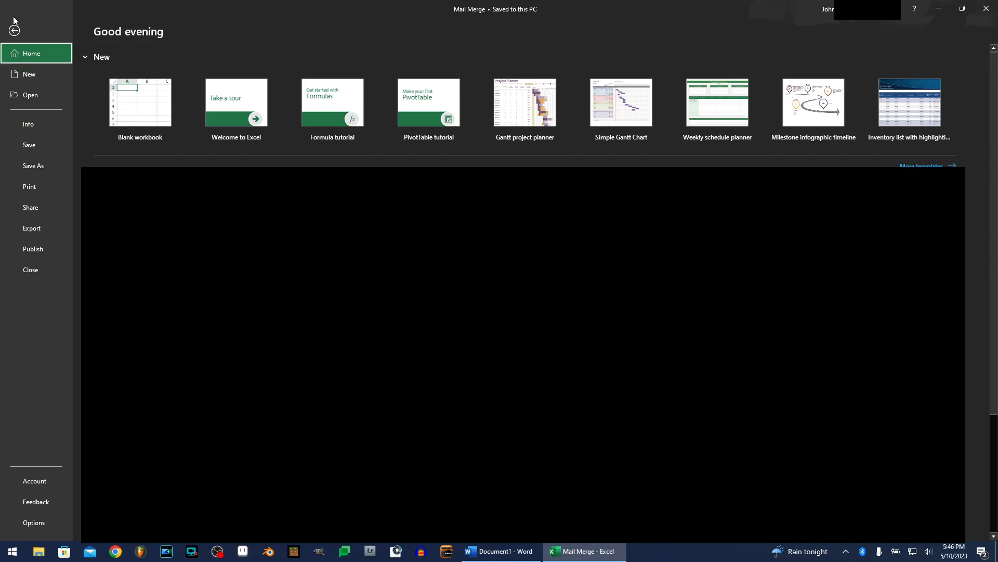
{"action": "left_click", "coordinate": [34, 172]}
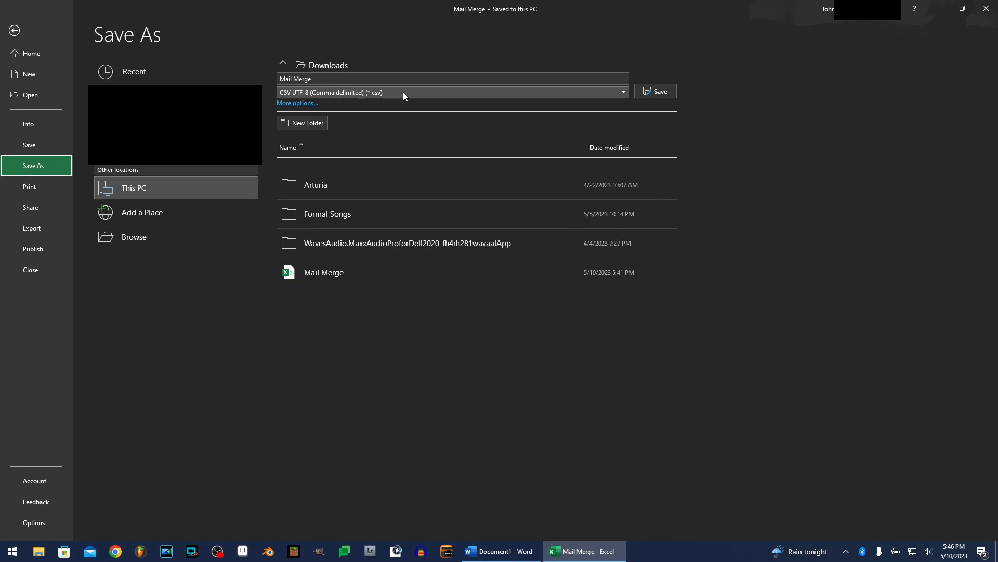
{"action": "left_click", "coordinate": [512, 91]}
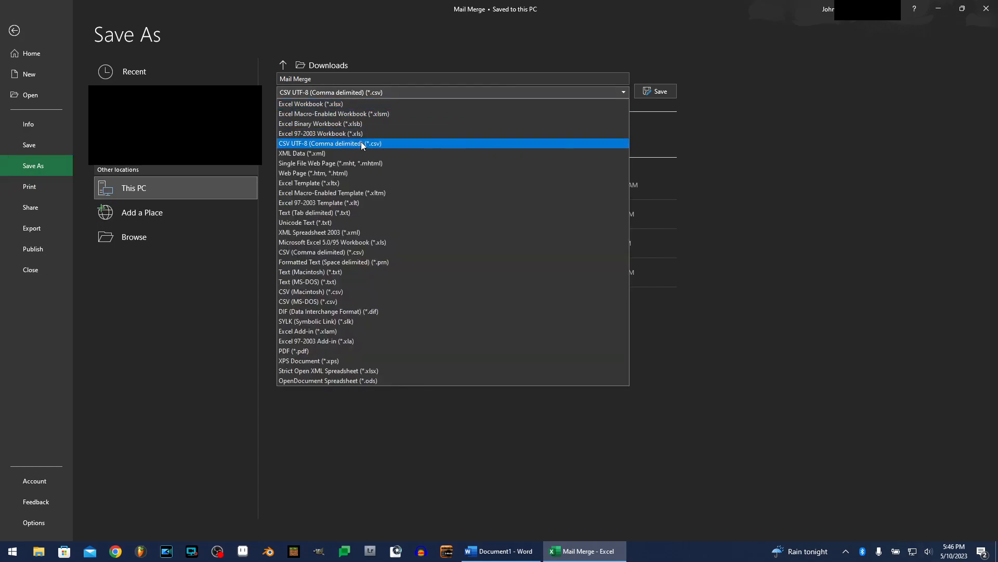
{"action": "left_click", "coordinate": [879, 87]}
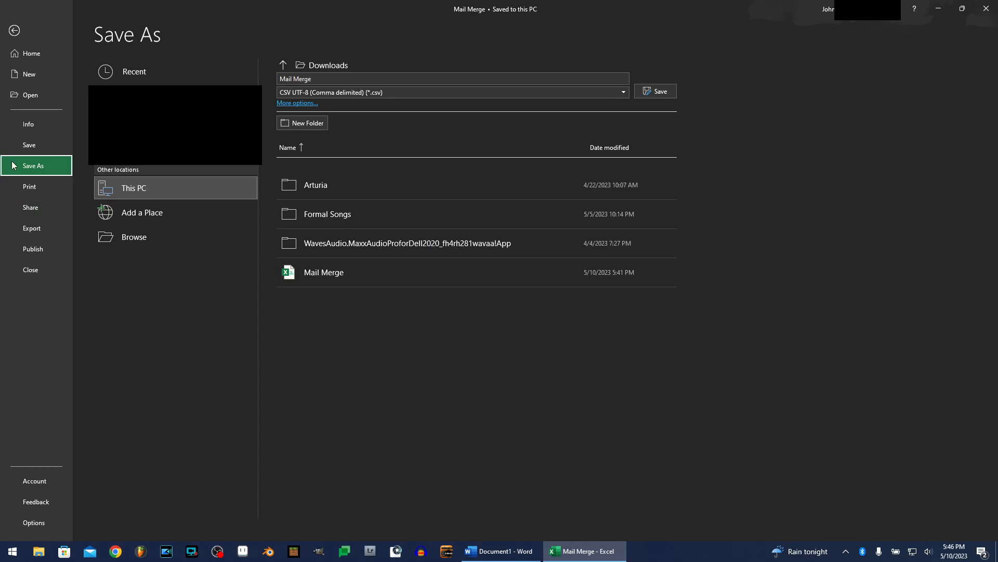
Switch to Word and start the Step-by-Step Mail Merge Wizard with E-mail messages as the document type
{"action": "key", "text": "alt+Tab"}
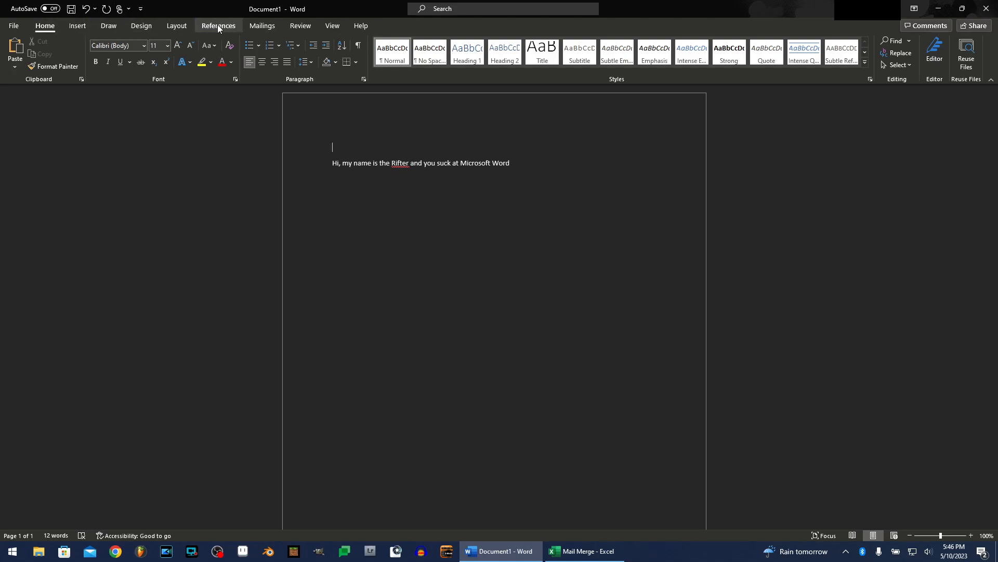
{"action": "left_click", "coordinate": [255, 27]}
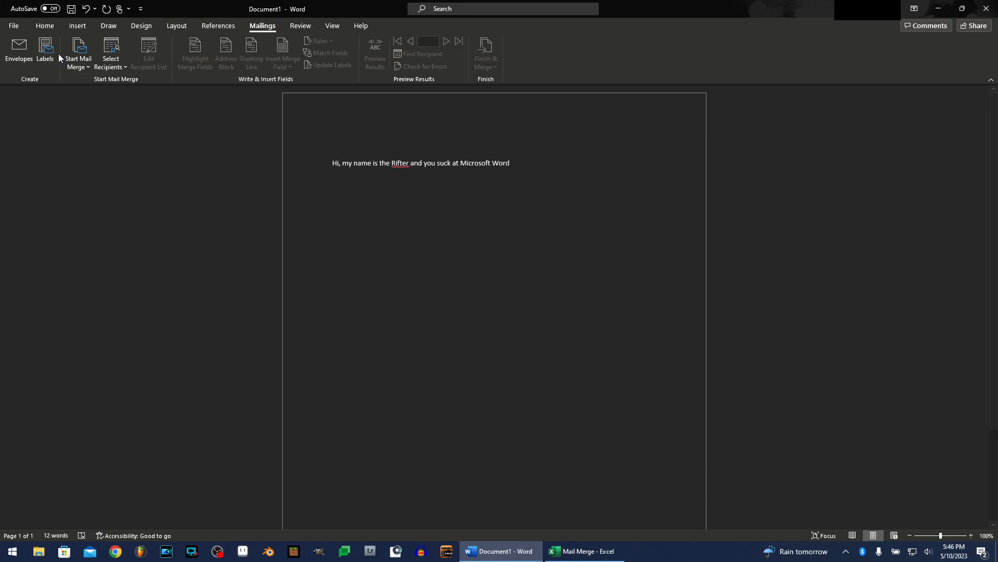
{"action": "left_click", "coordinate": [78, 59]}
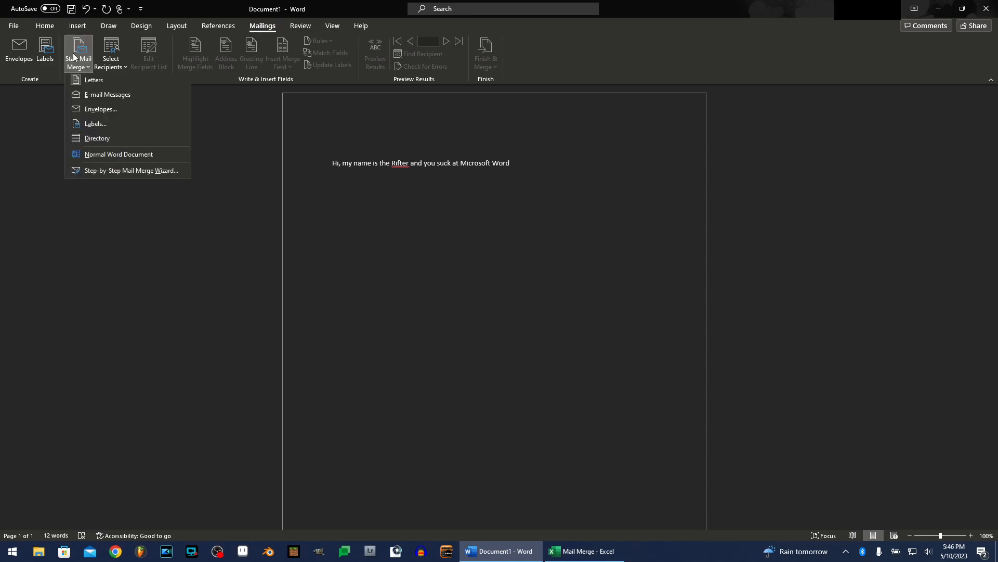
{"action": "left_click", "coordinate": [105, 172]}
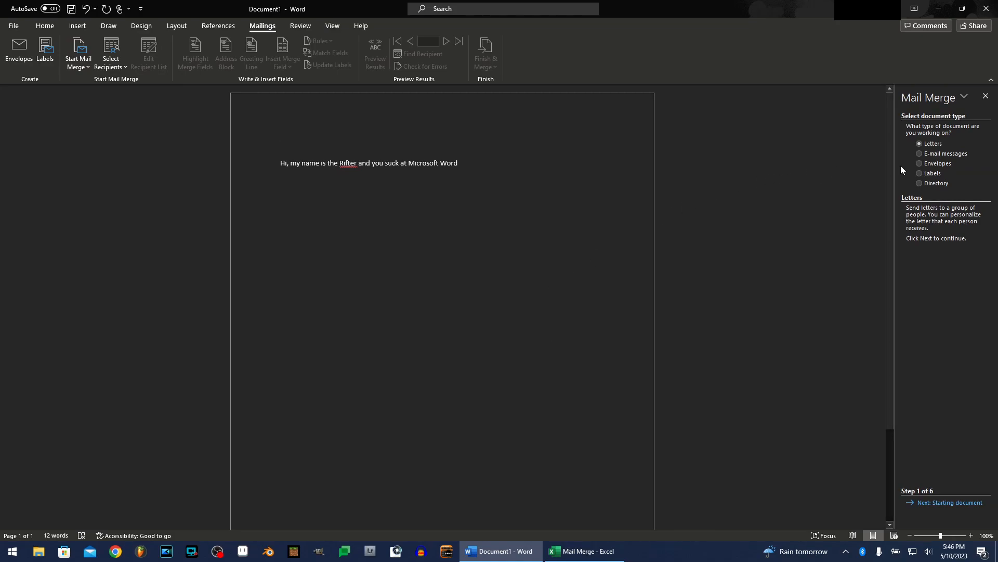
{"action": "left_click", "coordinate": [922, 153]}
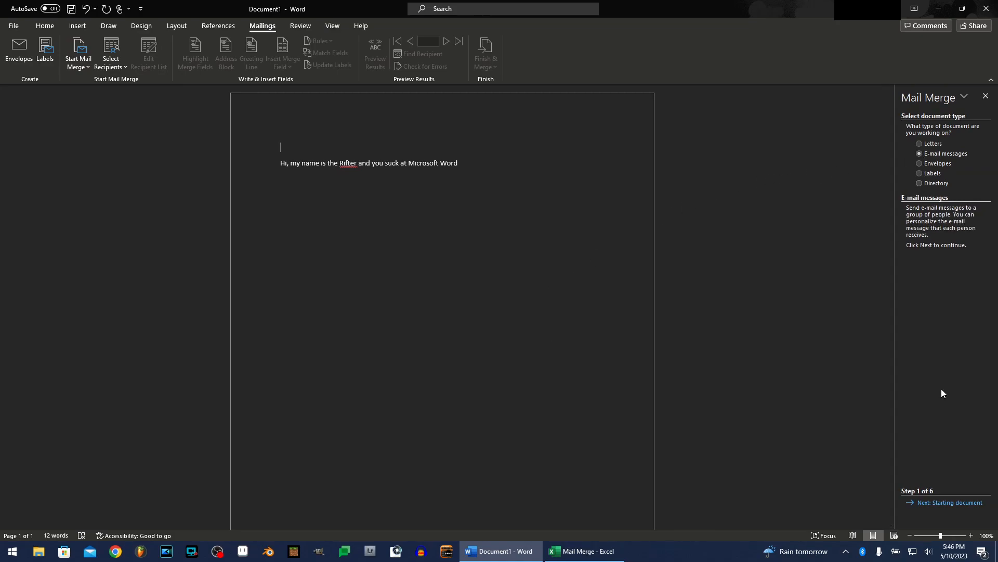
{"action": "left_click", "coordinate": [949, 503]}
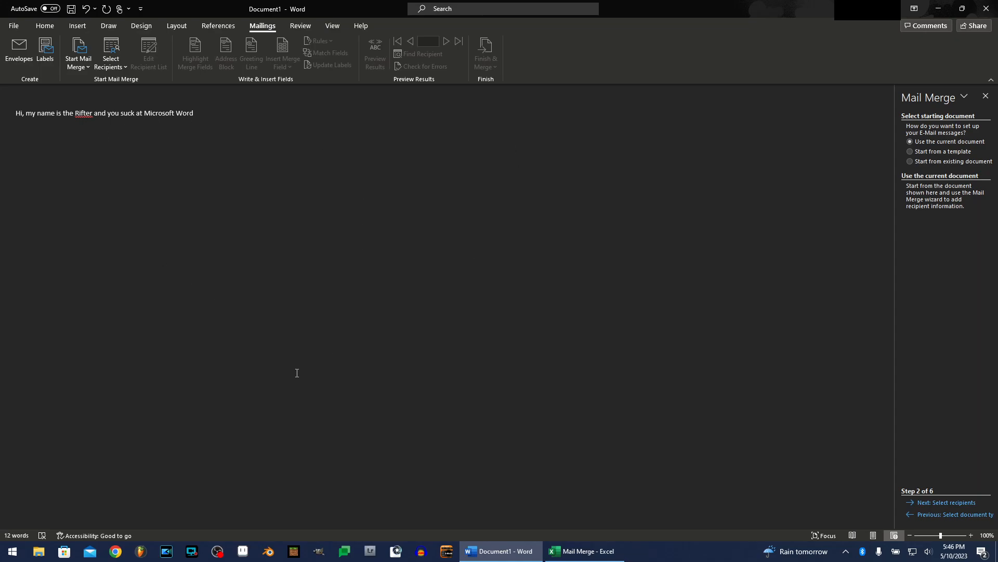
Keep the current document as the starting point and use Mail Merge from Downloads as the recipient list, read-only with Unicode (UTF-8) encoding
{"action": "left_click", "coordinate": [930, 502]}
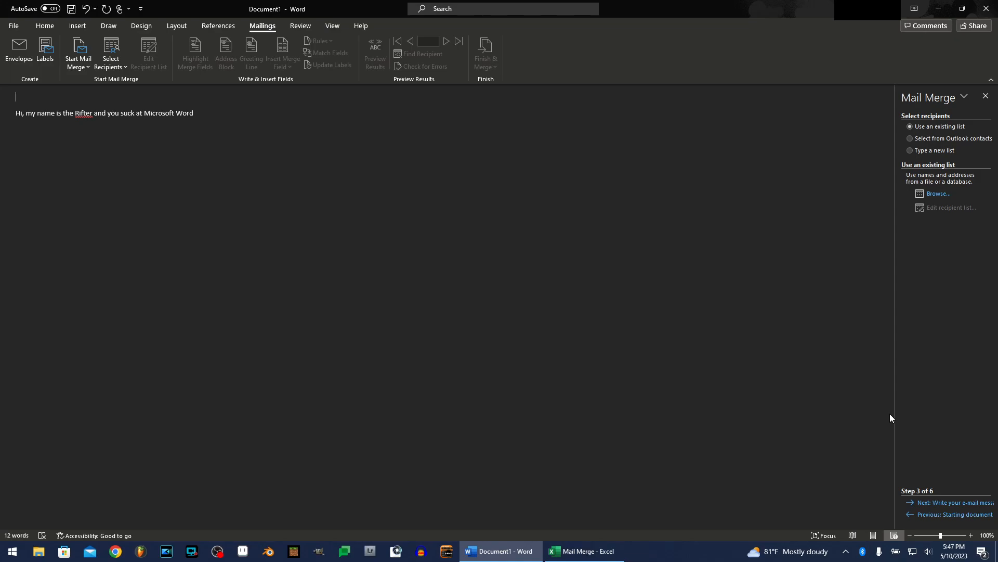
{"action": "left_click", "coordinate": [938, 505]}
{"action": "left_click", "coordinate": [47, 130]}
{"action": "left_click", "coordinate": [114, 91]}
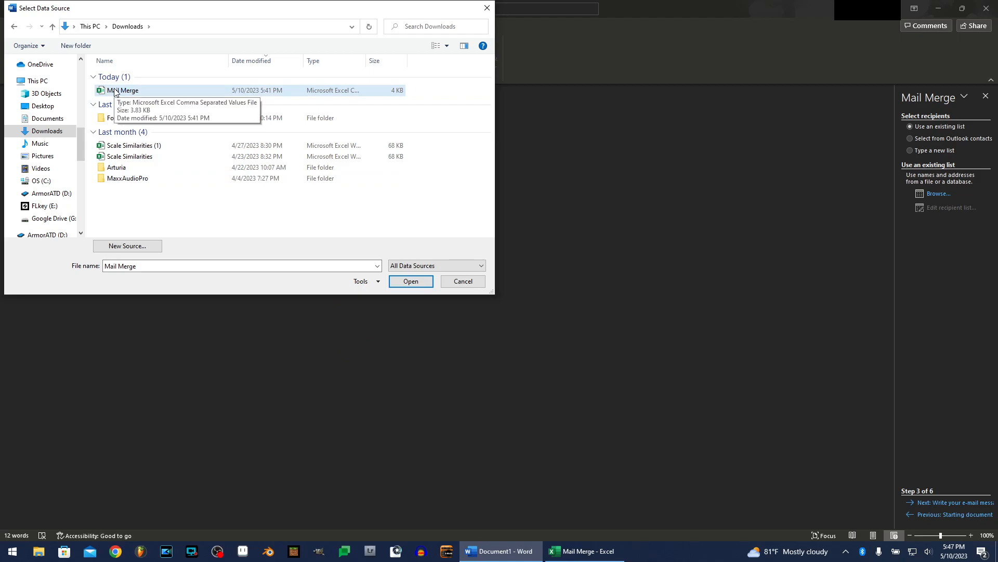
{"action": "double_click", "coordinate": [114, 91]}
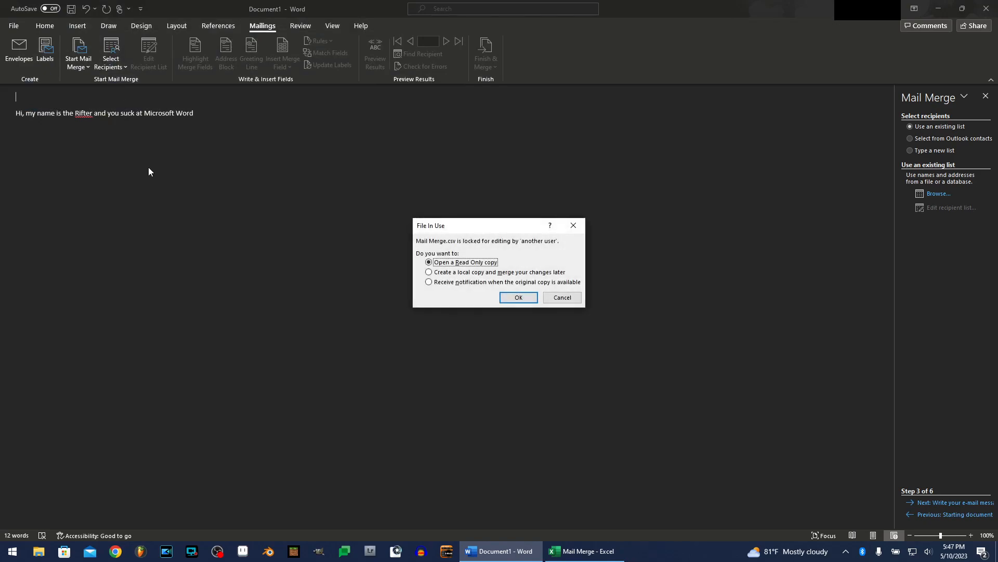
{"action": "left_click", "coordinate": [513, 299]}
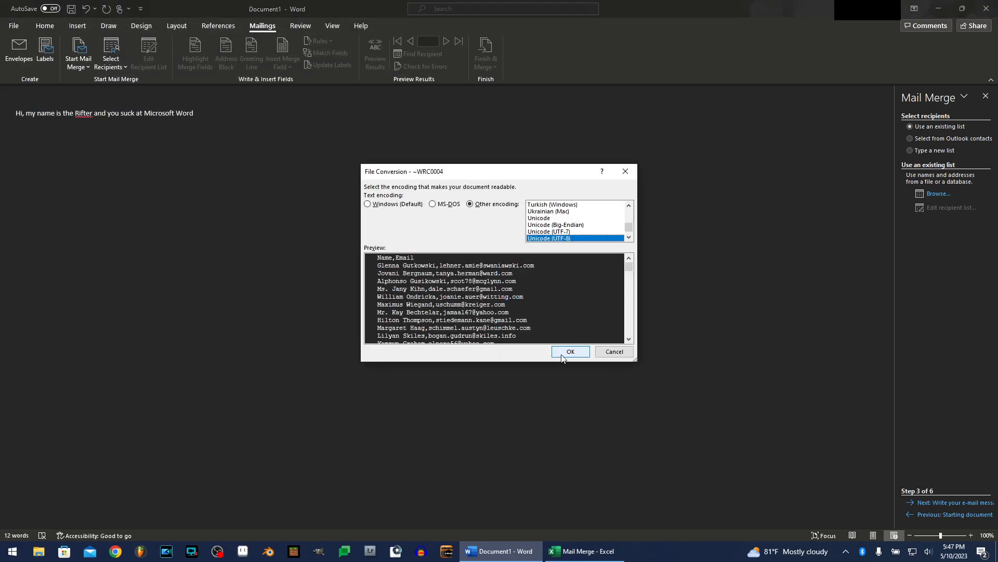
{"action": "left_click", "coordinate": [567, 352]}
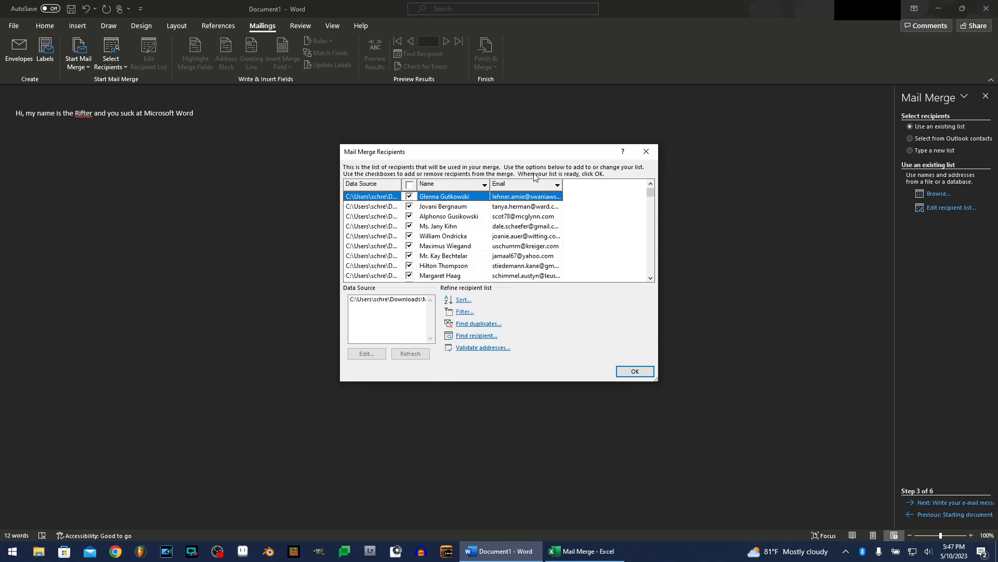
{"action": "left_click", "coordinate": [636, 371]}
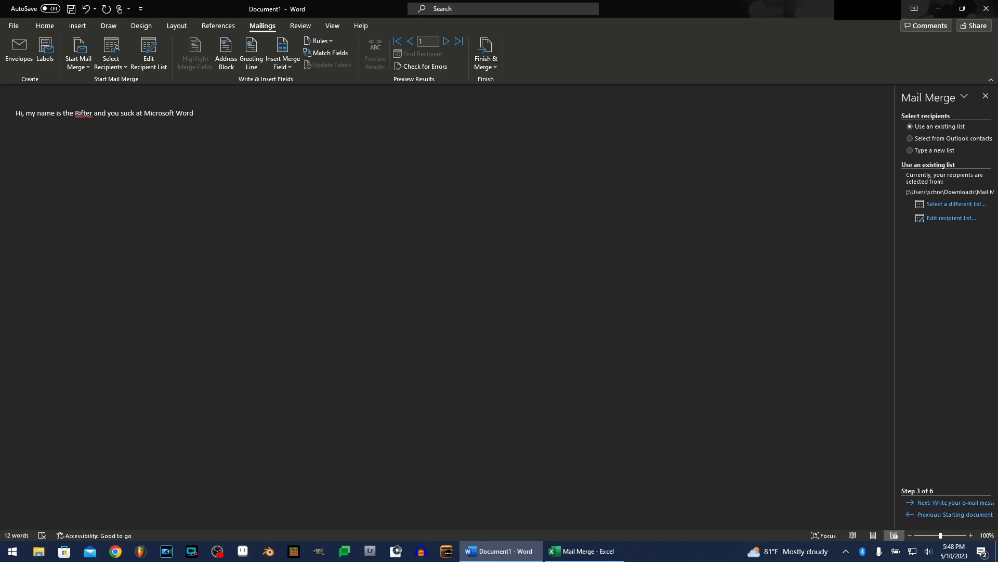
Continue to writing the e-mail message and insert the Name merge field on the blank line above the sentence
{"action": "left_click", "coordinate": [936, 503]}
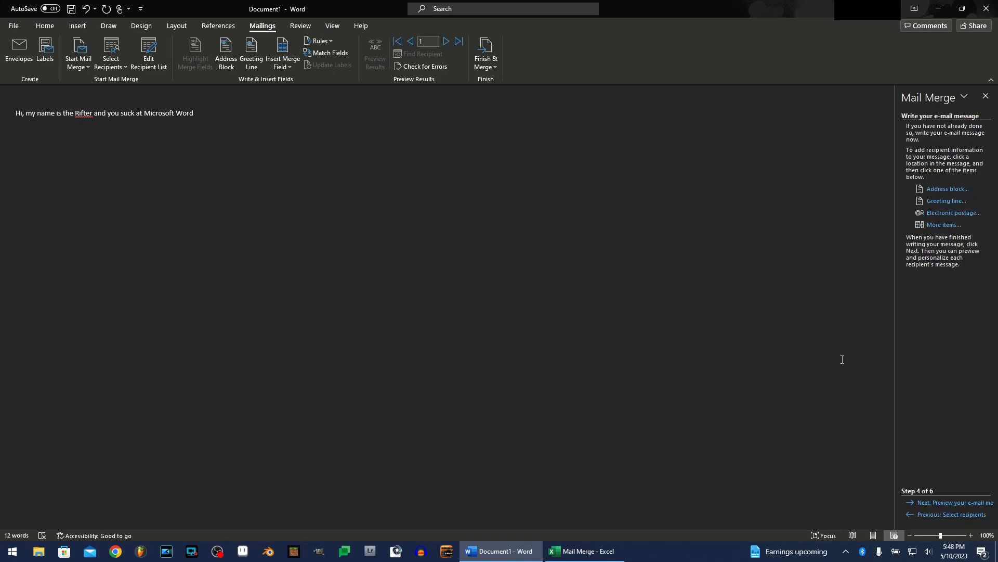
{"action": "left_click", "coordinate": [934, 227]}
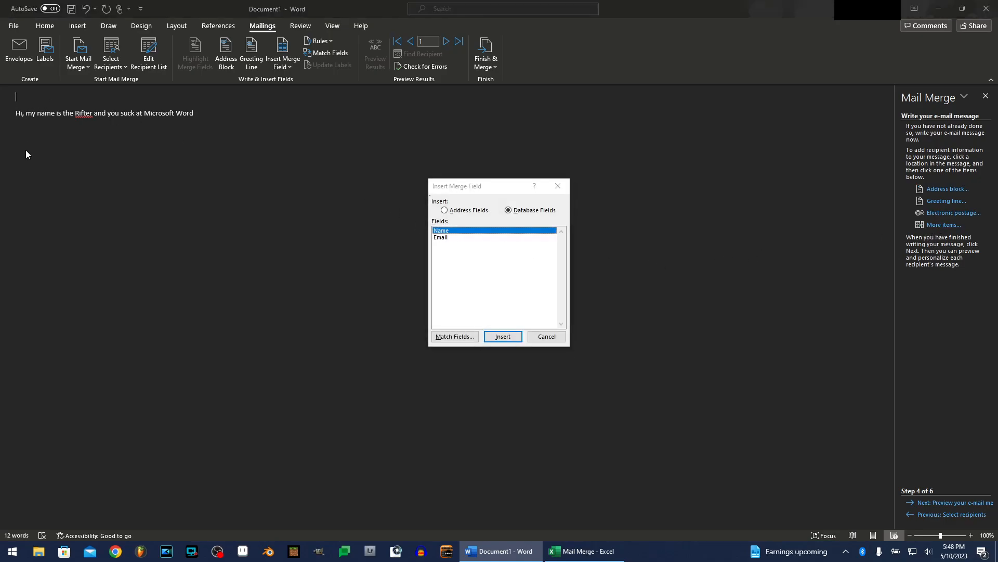
{"action": "left_click", "coordinate": [547, 335]}
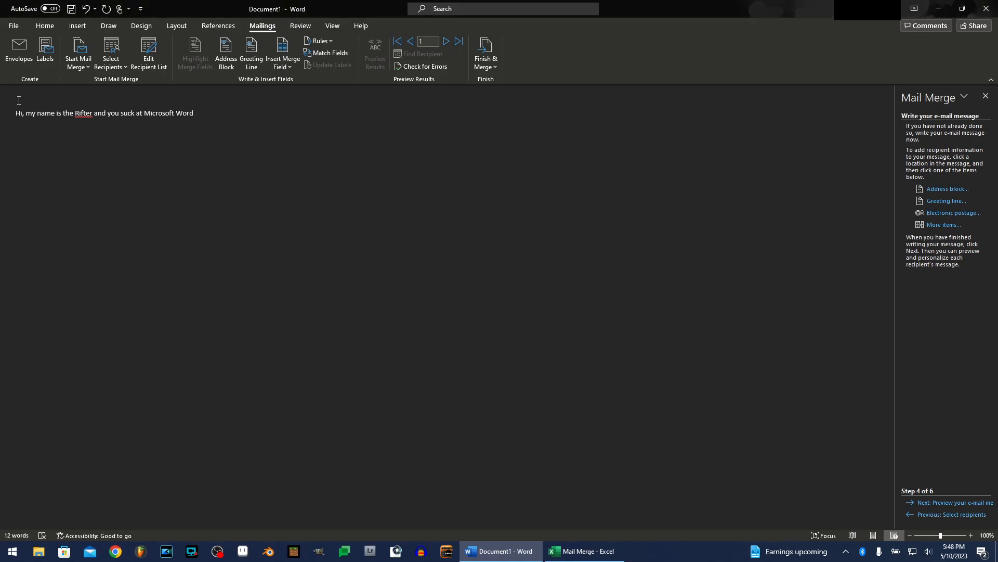
{"action": "left_click", "coordinate": [939, 225]}
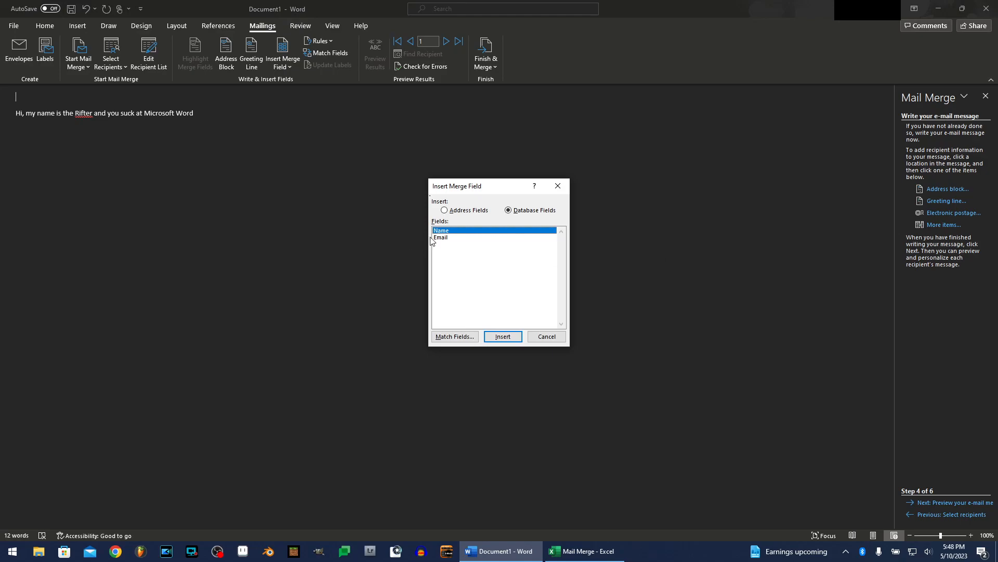
{"action": "left_click", "coordinate": [502, 338]}
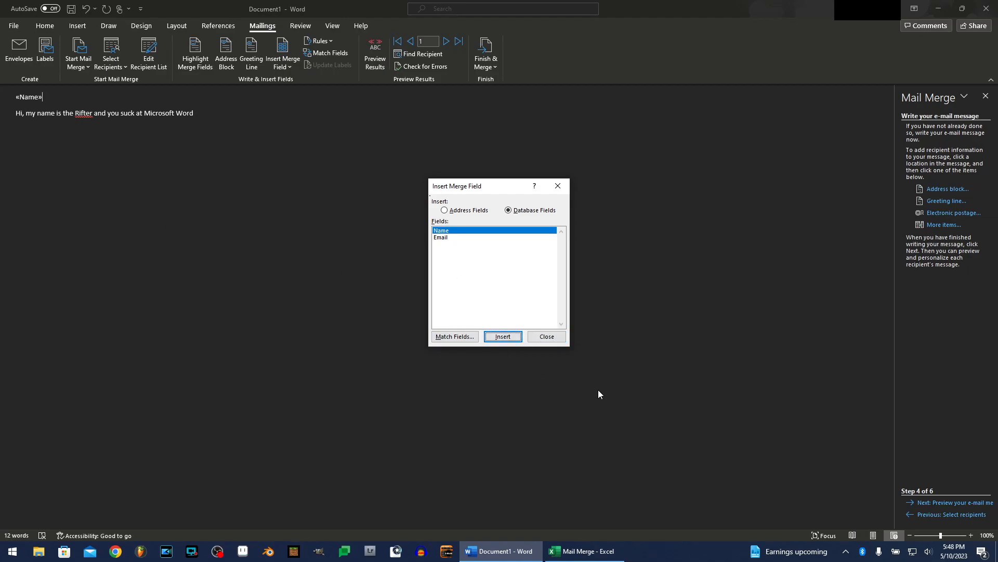
{"action": "left_click", "coordinate": [547, 336]}
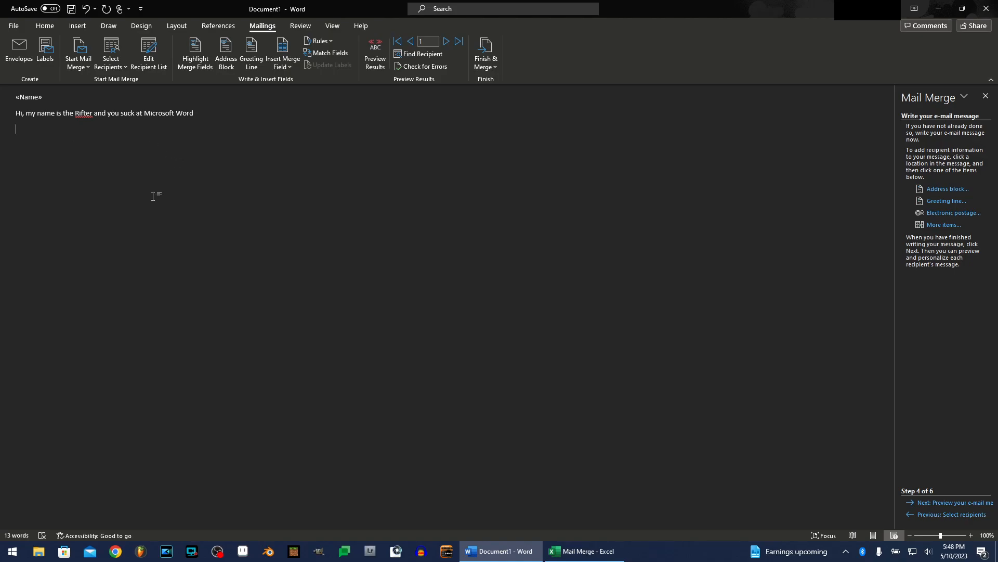
Preview the merged e-mail messages and browse through several recipients to check how the Name field is filled
{"action": "left_click", "coordinate": [374, 56]}
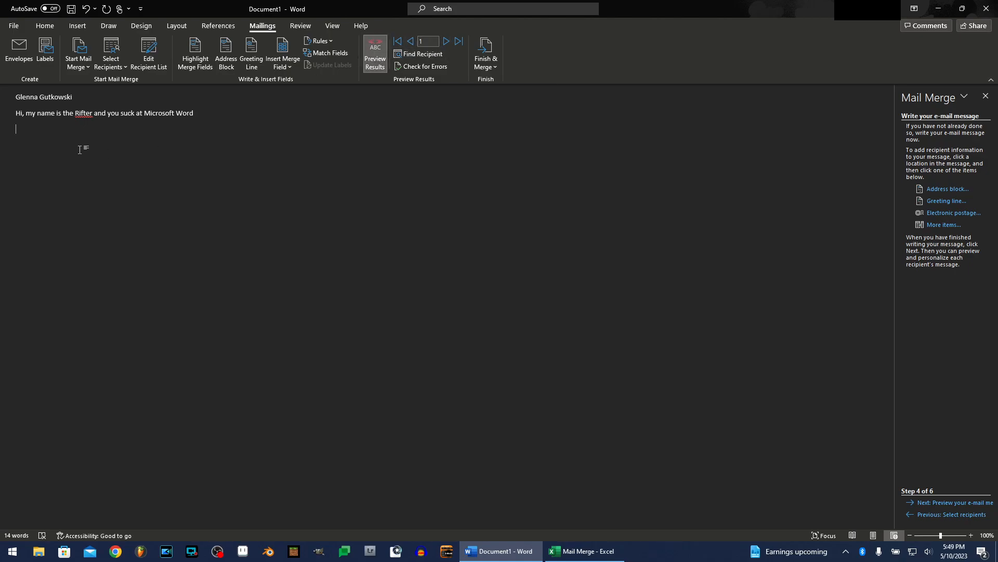
{"action": "left_click", "coordinate": [446, 42]}
{"action": "left_click", "coordinate": [446, 42]}
{"action": "left_click", "coordinate": [446, 42]}
{"action": "left_click", "coordinate": [446, 42]}
{"action": "left_click", "coordinate": [446, 41]}
{"action": "left_click", "coordinate": [949, 503]}
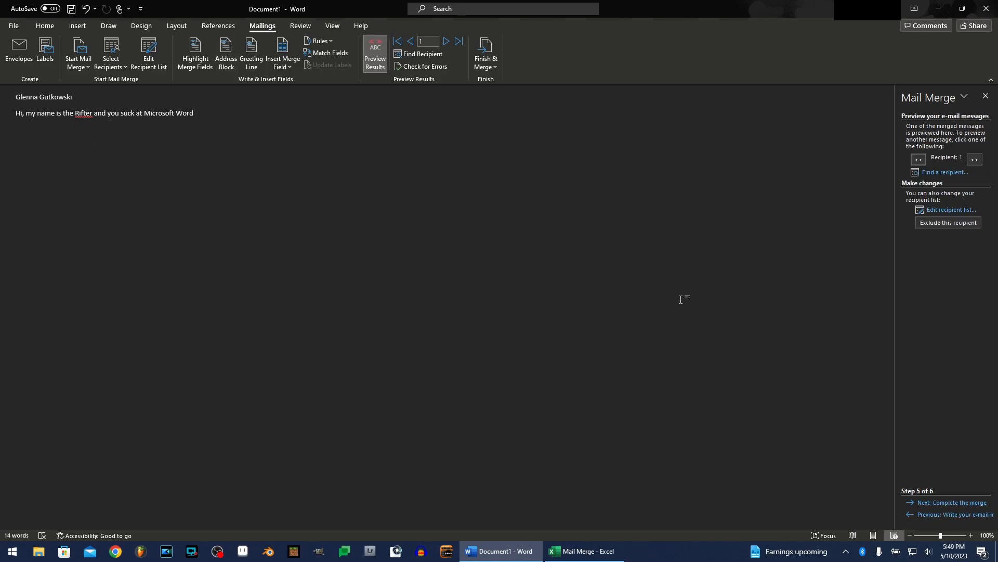
{"action": "left_click", "coordinate": [975, 159]}
{"action": "left_click", "coordinate": [919, 160]}
Complete the wizard and set up the electronic mail merge to the Email field in HTML format, sending records 1 to 20
{"action": "left_click", "coordinate": [919, 503]}
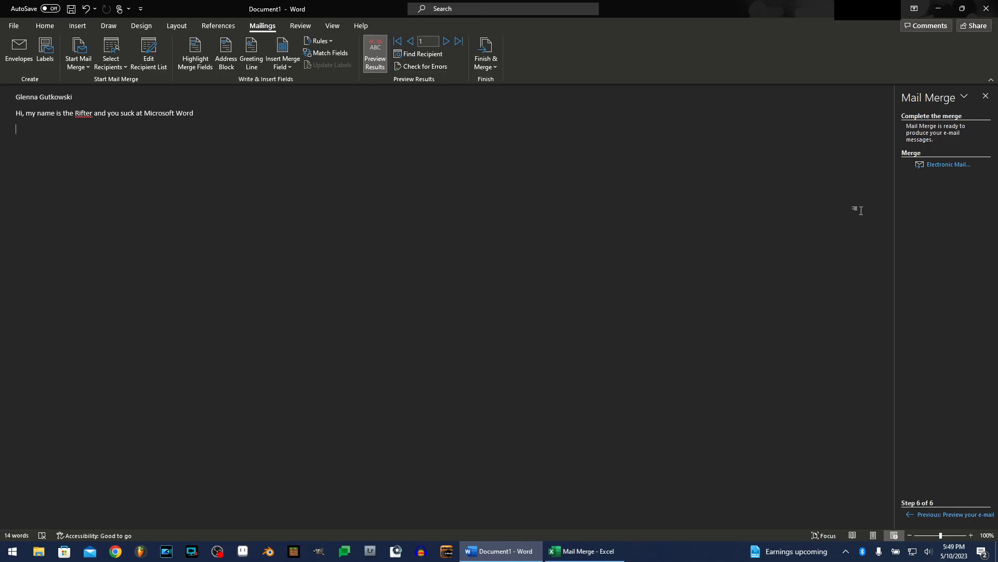
{"action": "left_click", "coordinate": [939, 165]}
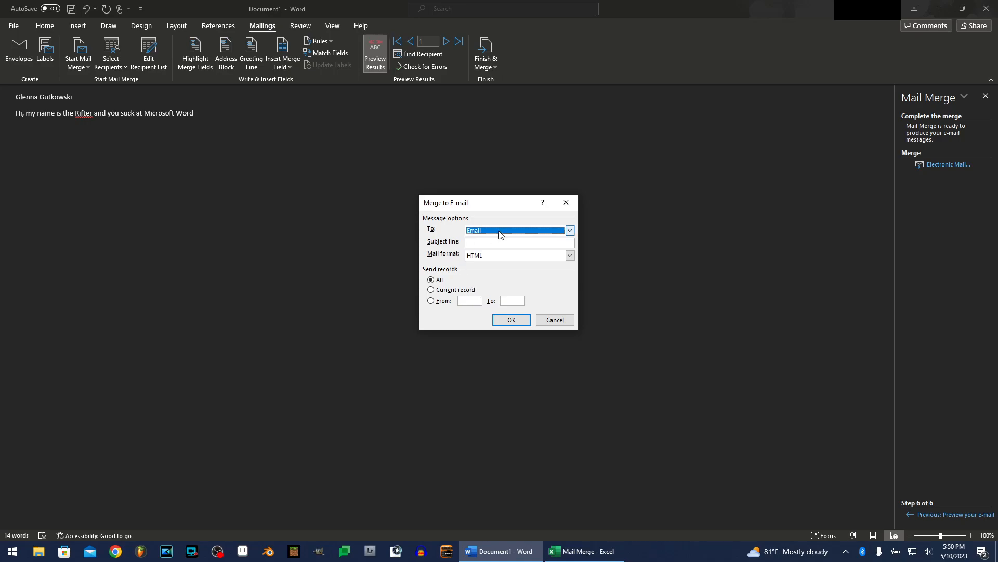
{"action": "left_click", "coordinate": [489, 243]}
{"action": "left_click", "coordinate": [517, 261]}
{"action": "left_click", "coordinate": [515, 277]}
{"action": "left_click", "coordinate": [430, 301]}
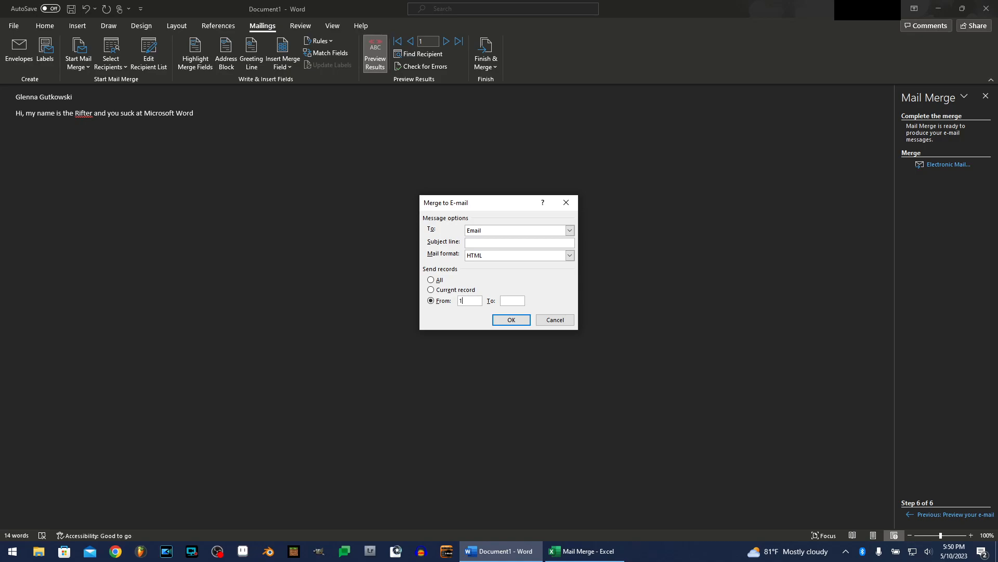
{"action": "type", "text": "20"}
Switch to the Excel workbook and select the names and e-mails in A2:B20 to review the record range
{"action": "left_click", "coordinate": [582, 551]}
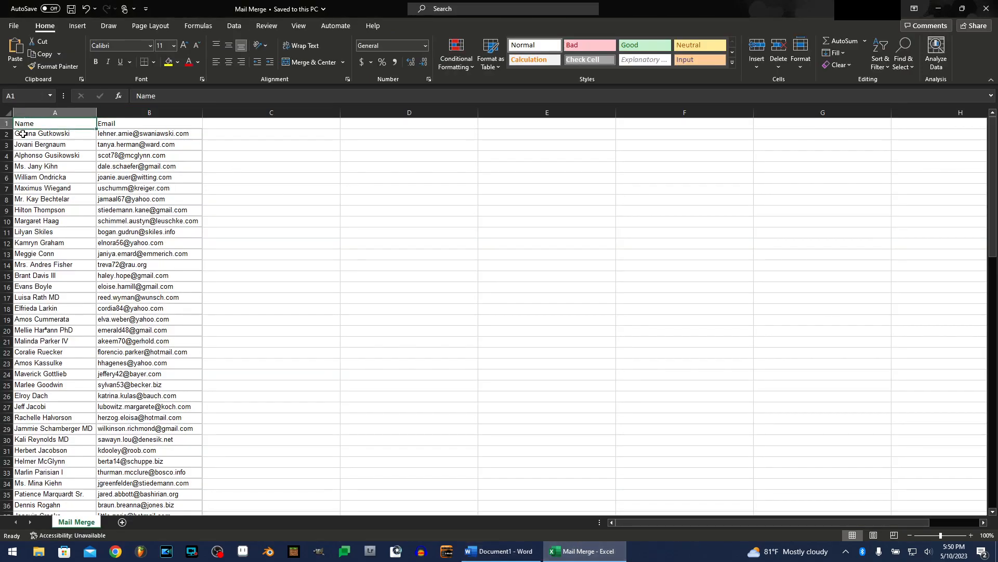
{"action": "left_click_drag", "start_coordinate": [23, 134], "coordinate": [130, 331]}
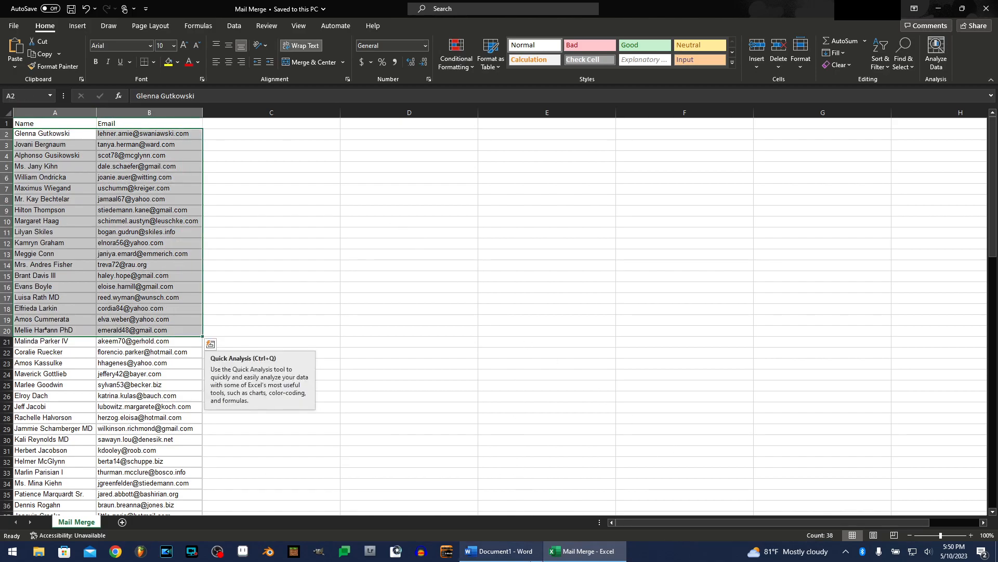
Check the merge range of records 1 to 20 against the Excel recipient list, and cancel the e-mail merge in Word
{"action": "mouse_move", "coordinate": [515, 557]}
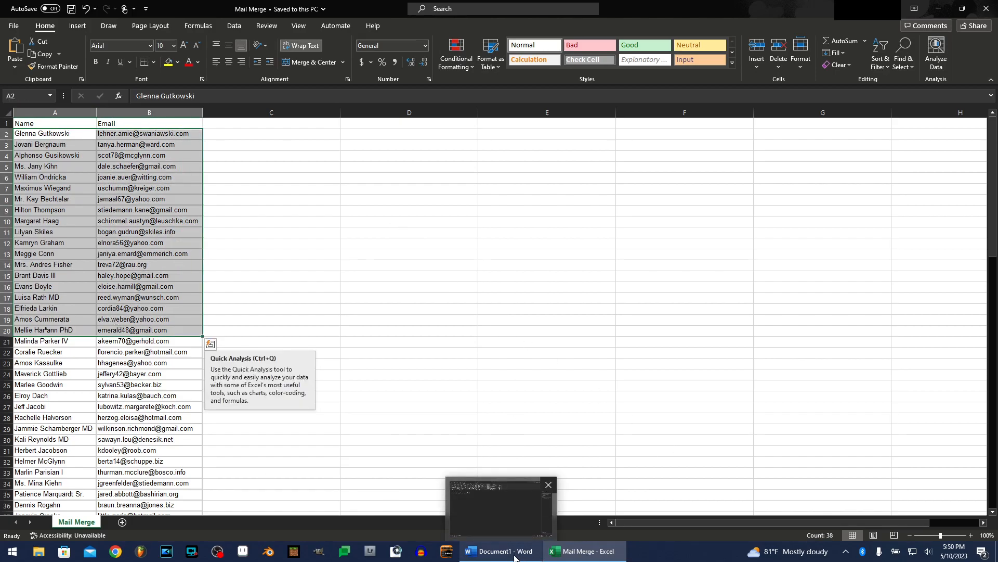
{"action": "left_click", "coordinate": [514, 556]}
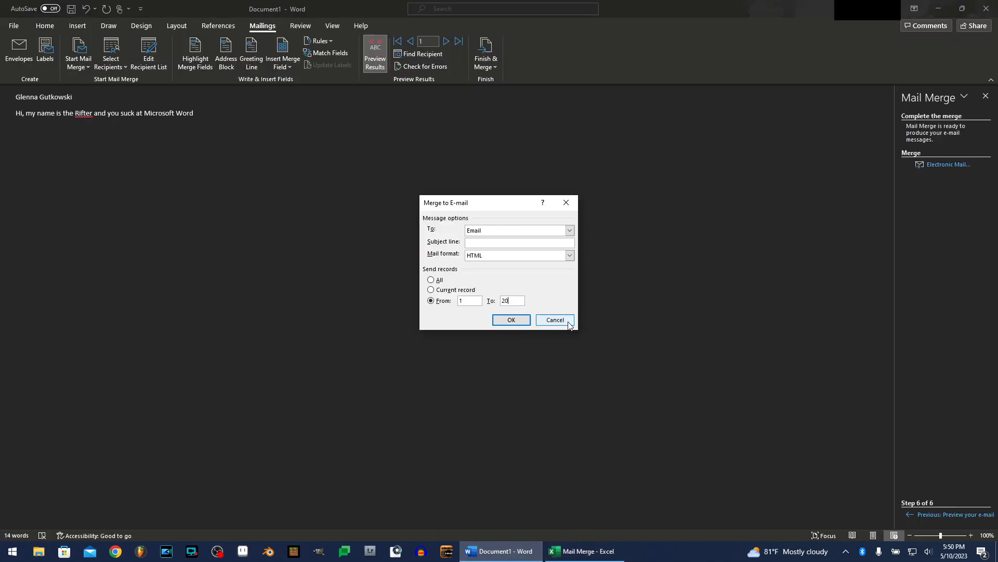
{"action": "left_click", "coordinate": [583, 551]}
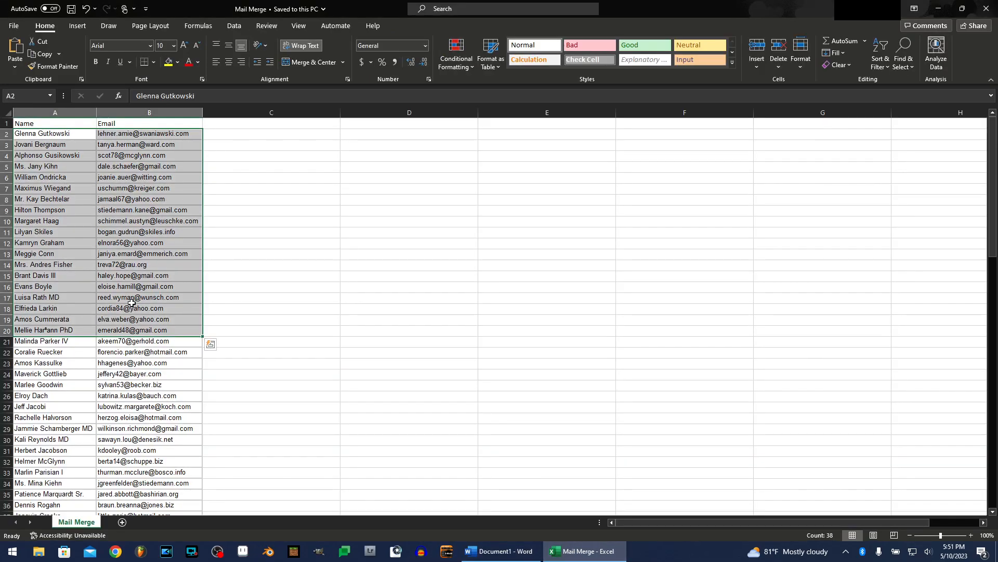
{"action": "left_click", "coordinate": [229, 251]}
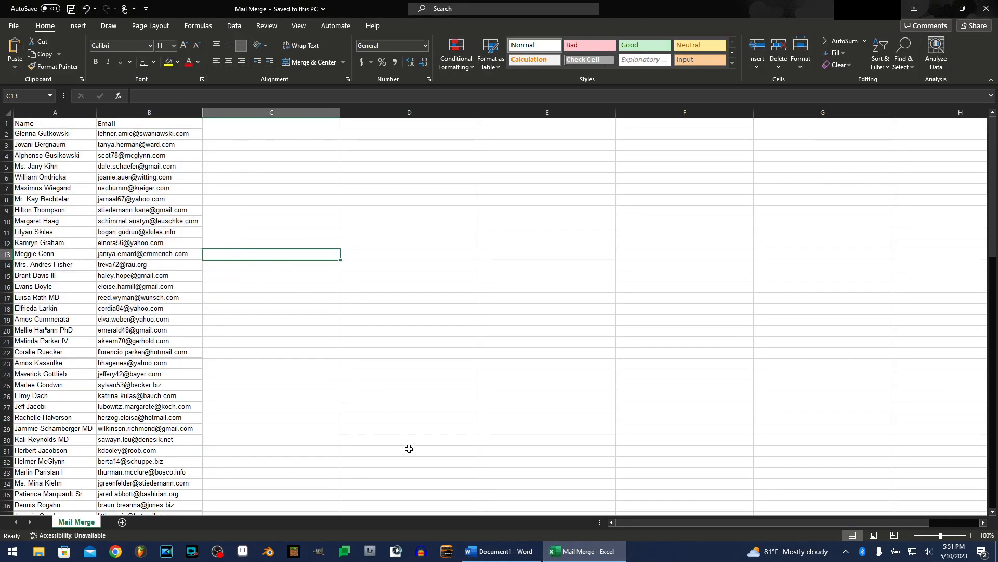
{"action": "left_click", "coordinate": [498, 551]}
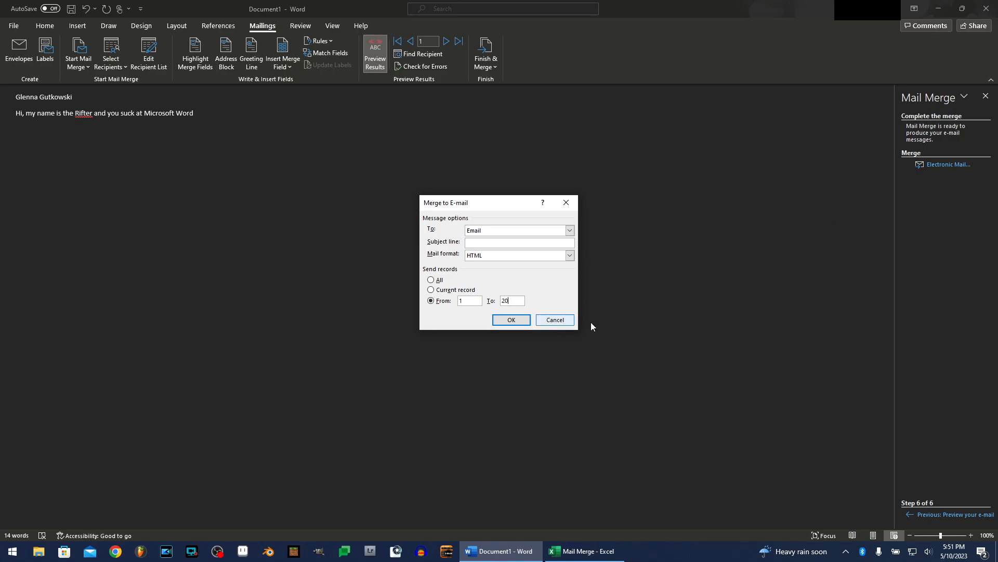
{"action": "left_click", "coordinate": [571, 322]}
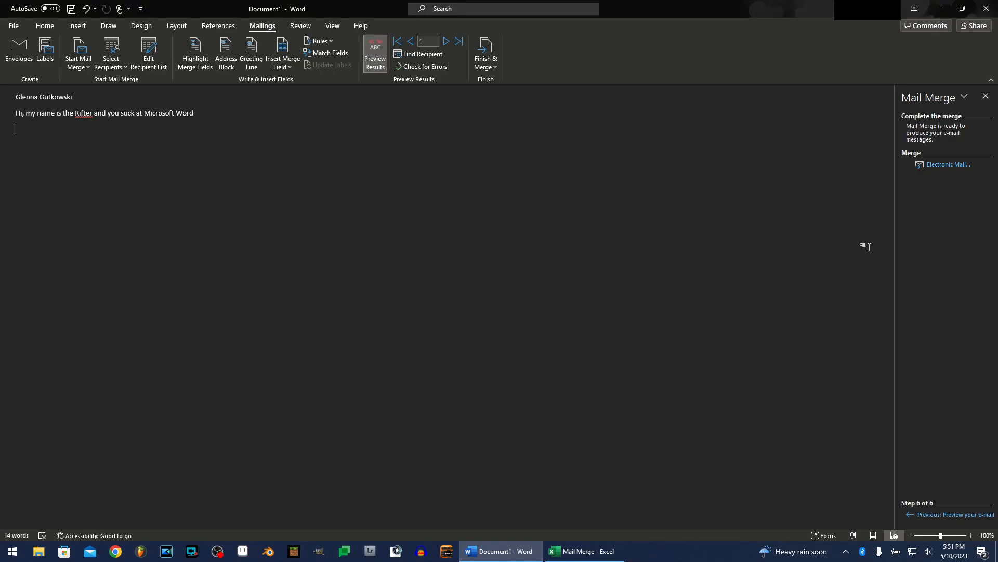
Set the electronic mail merge to send records 21 to 40, and dismiss the setup without sending
{"action": "left_click", "coordinate": [945, 165]}
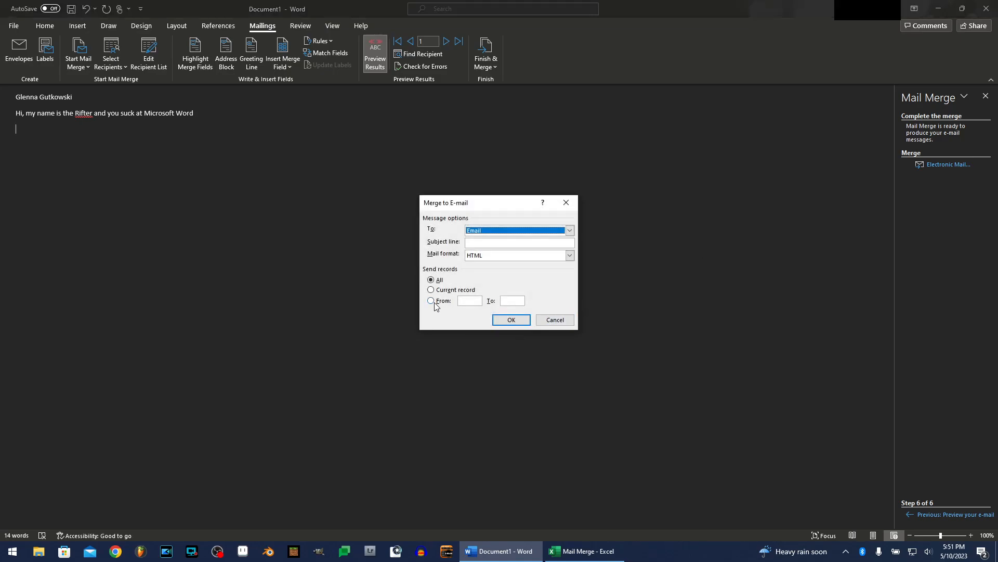
{"action": "left_click", "coordinate": [461, 300]}
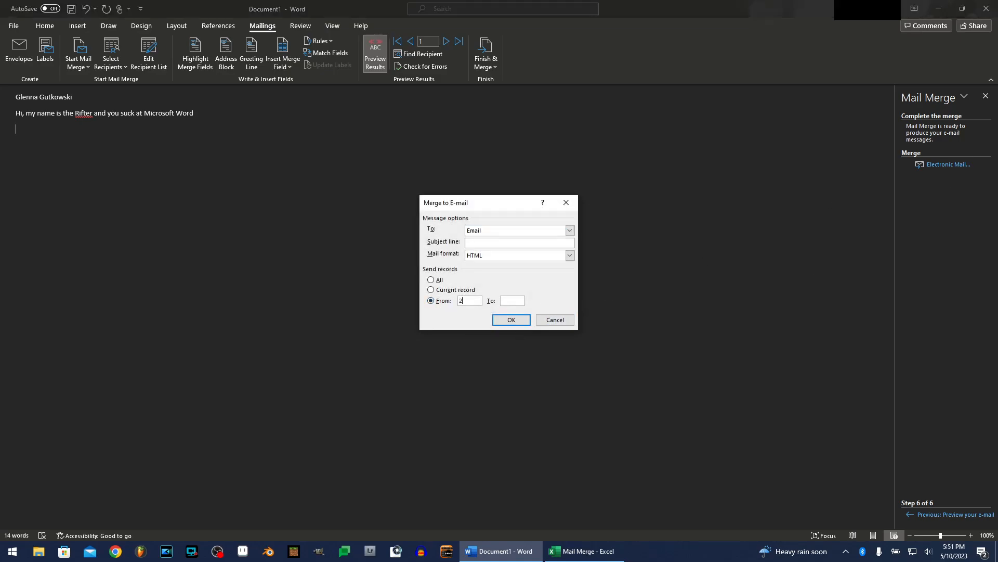
{"action": "type", "text": "40"}
{"action": "key", "text": "shift+Tab"}
{"action": "type", "text": "21"}
{"action": "left_click", "coordinate": [569, 319]}
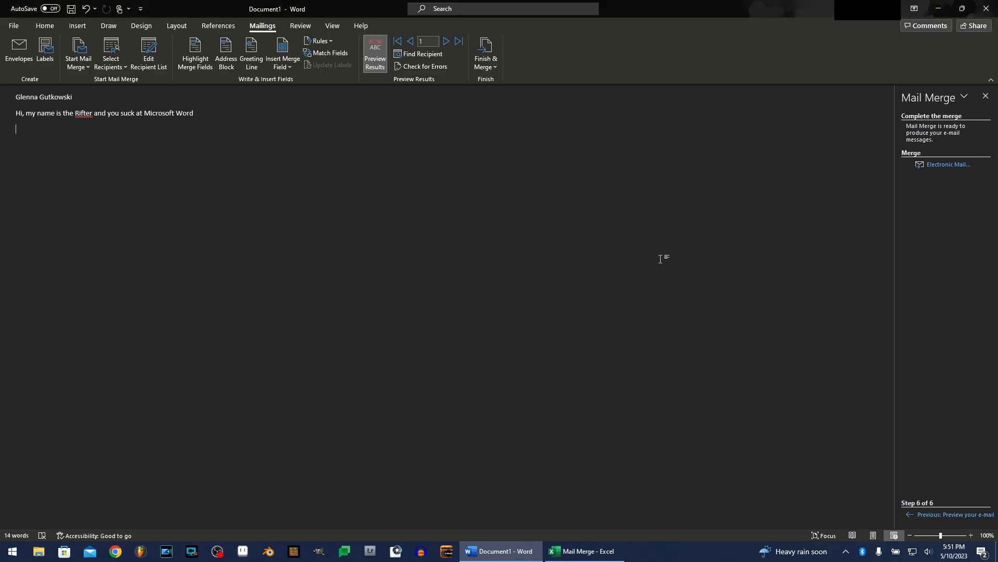